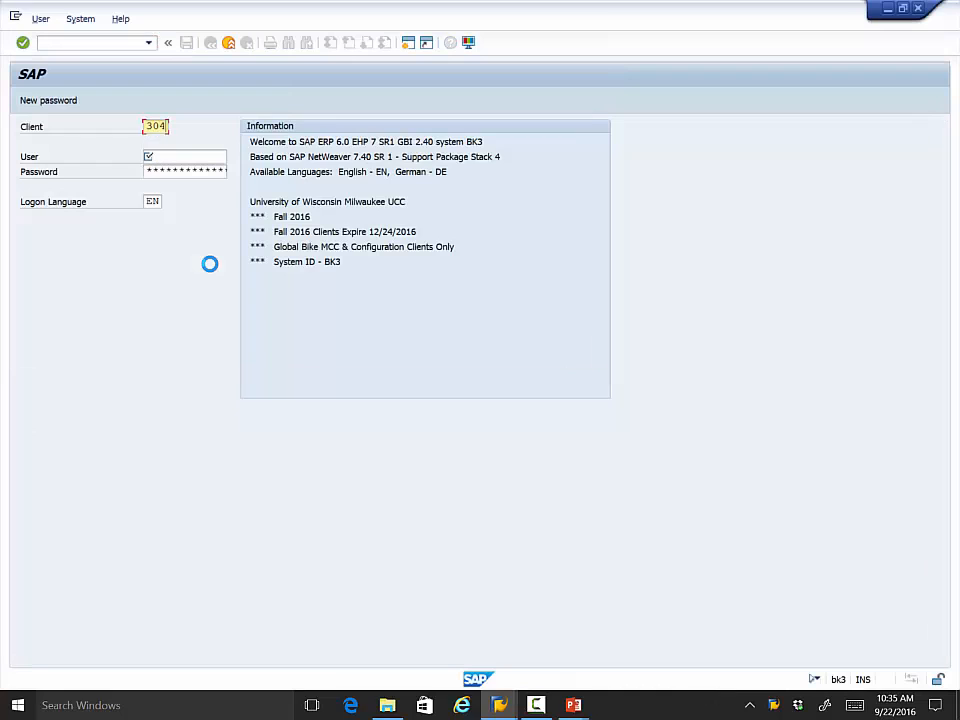
# - Log on as user gbi-002 with the account password and dismiss the system messages
pyautogui.press('Tab')
pyautogui.write('gbi')
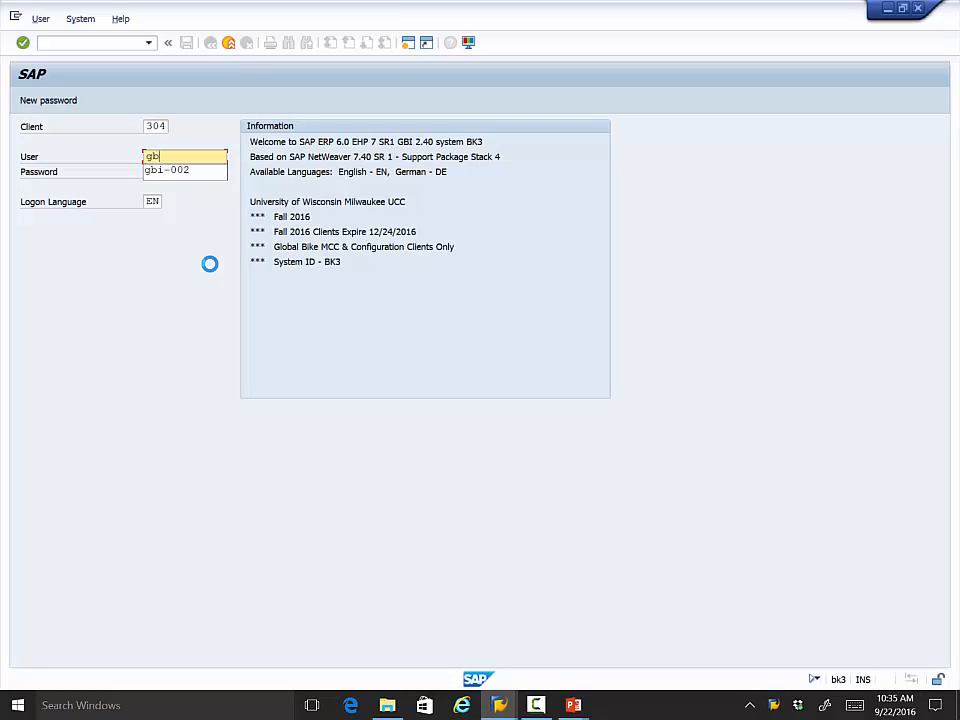
pyautogui.write('-002')
pyautogui.press('Tab')
pyautogui.write('************')
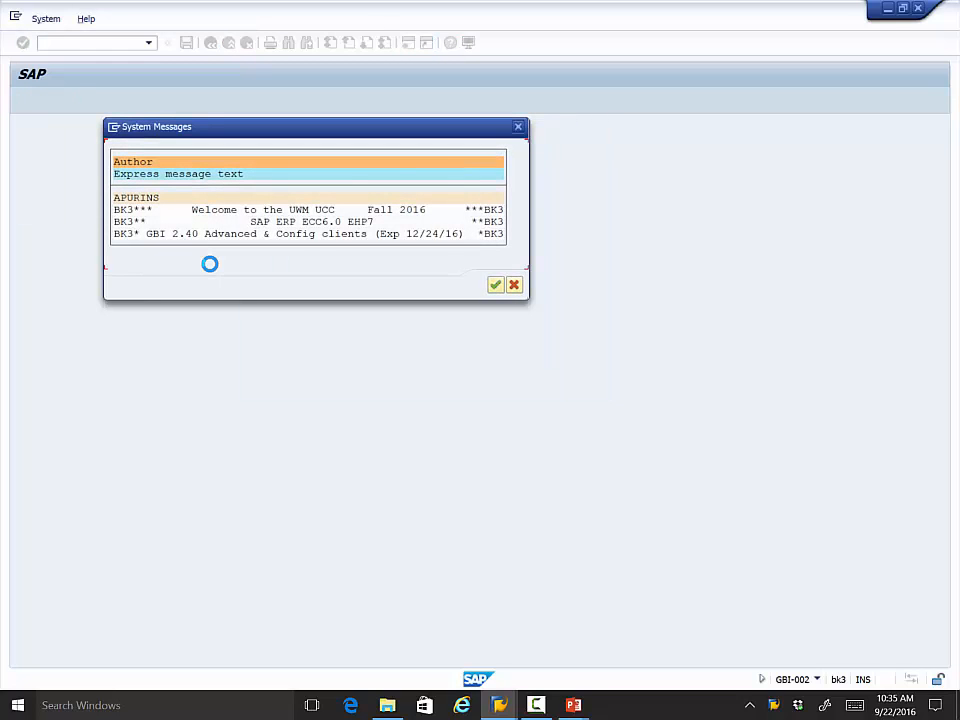
pyautogui.press('Return')
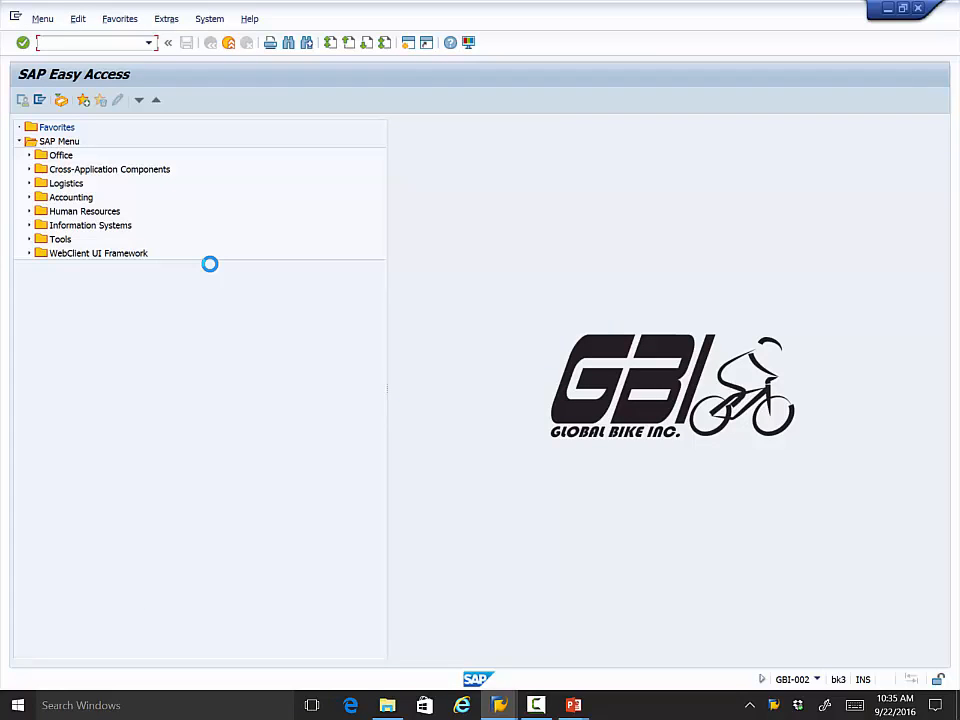
# - Open transaction fb50 and set the document date to 09/22/2016
pyautogui.write('fb50')
pyautogui.press('Return')
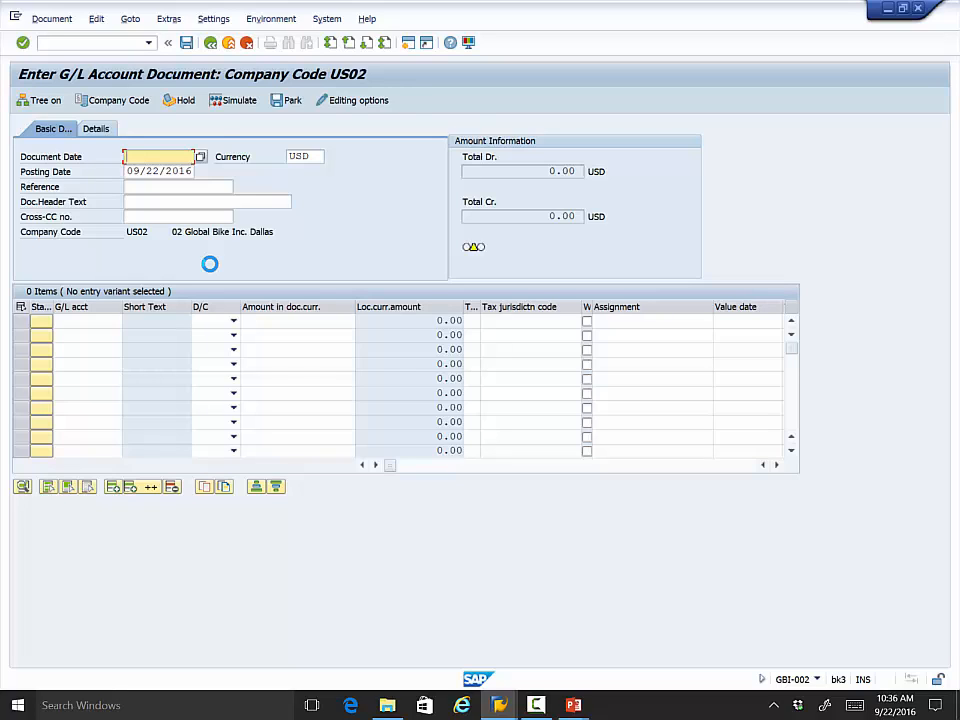
pyautogui.click(200, 158)
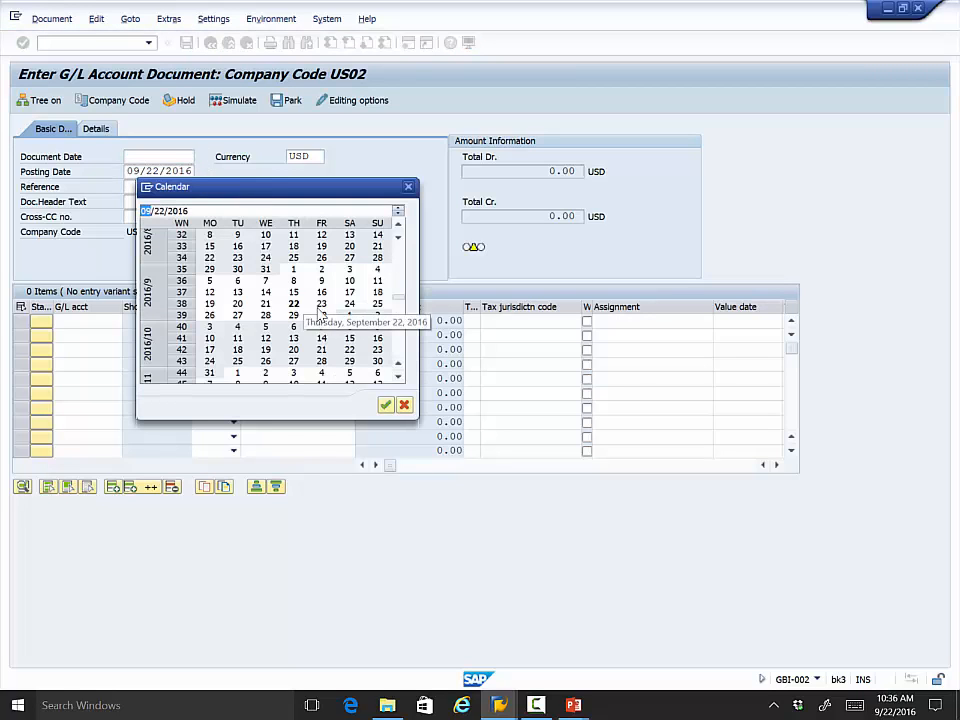
pyautogui.doubleClick(292, 307)
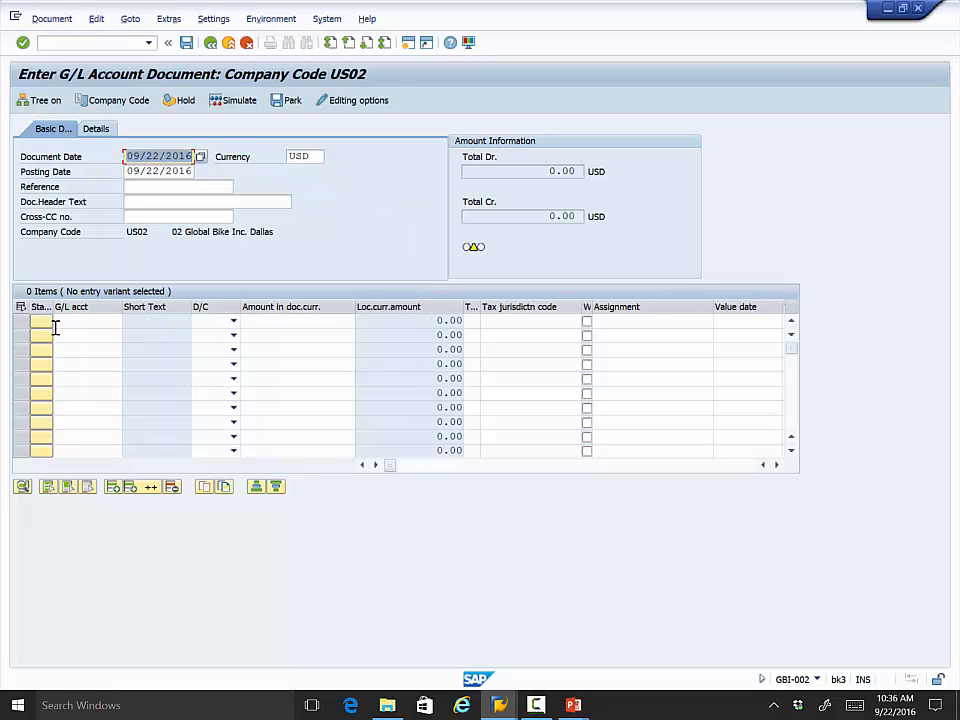
# - Fill the first line item with G/L account 100000 (Bank Account) as a debit of 1, looking the account up in the chart of accounts
pyautogui.click(92, 322)
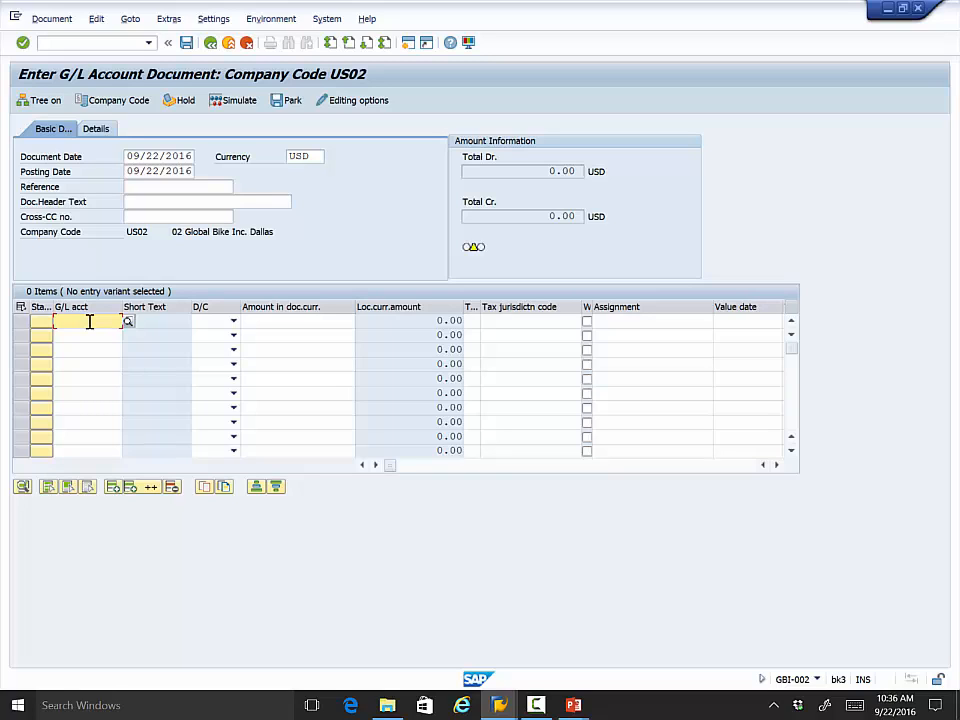
pyautogui.press('Return')
pyautogui.click(128, 322)
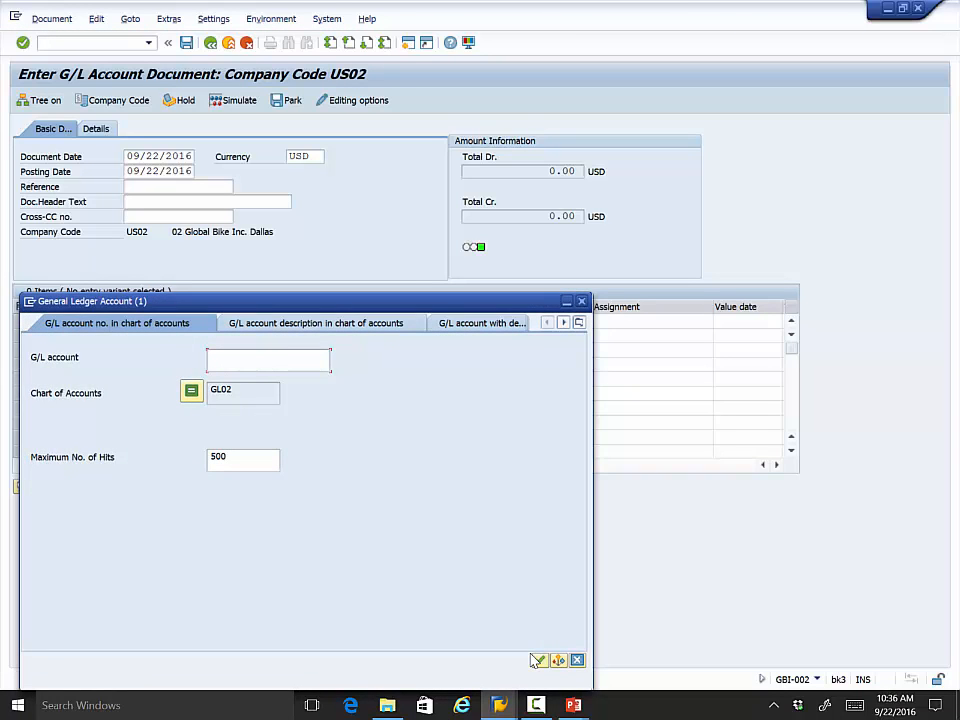
pyautogui.press('Return')
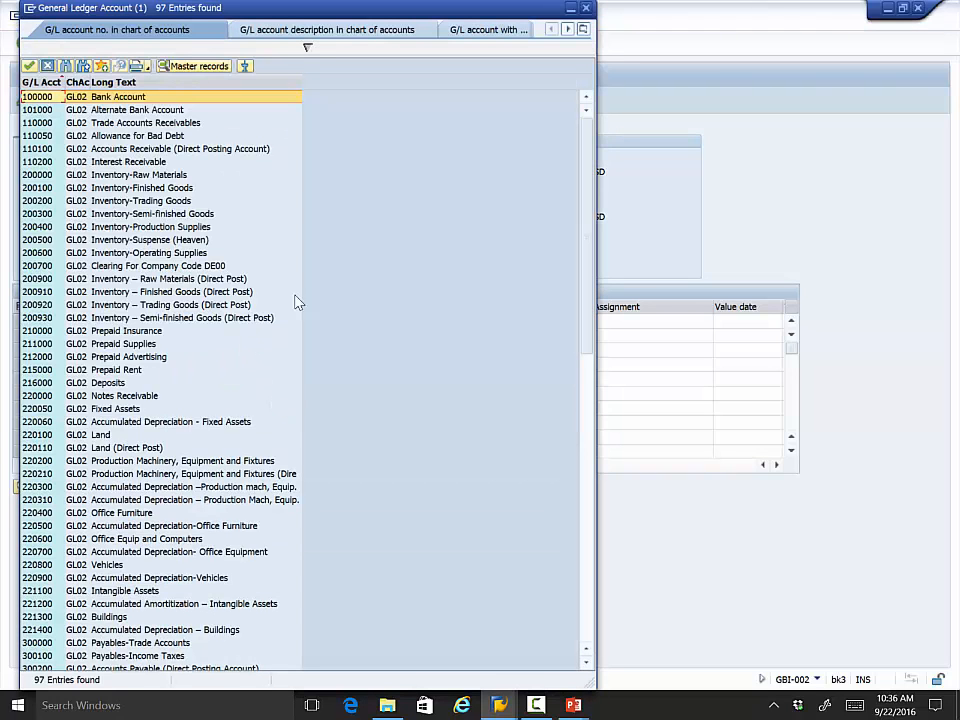
pyautogui.doubleClick(139, 120)
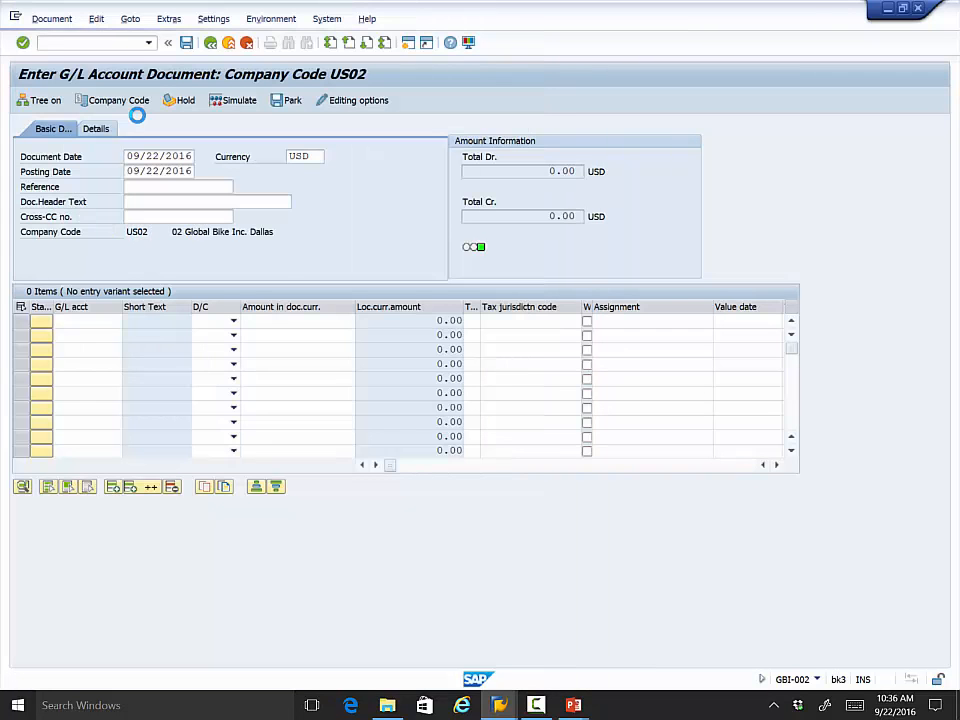
pyautogui.click(295, 323)
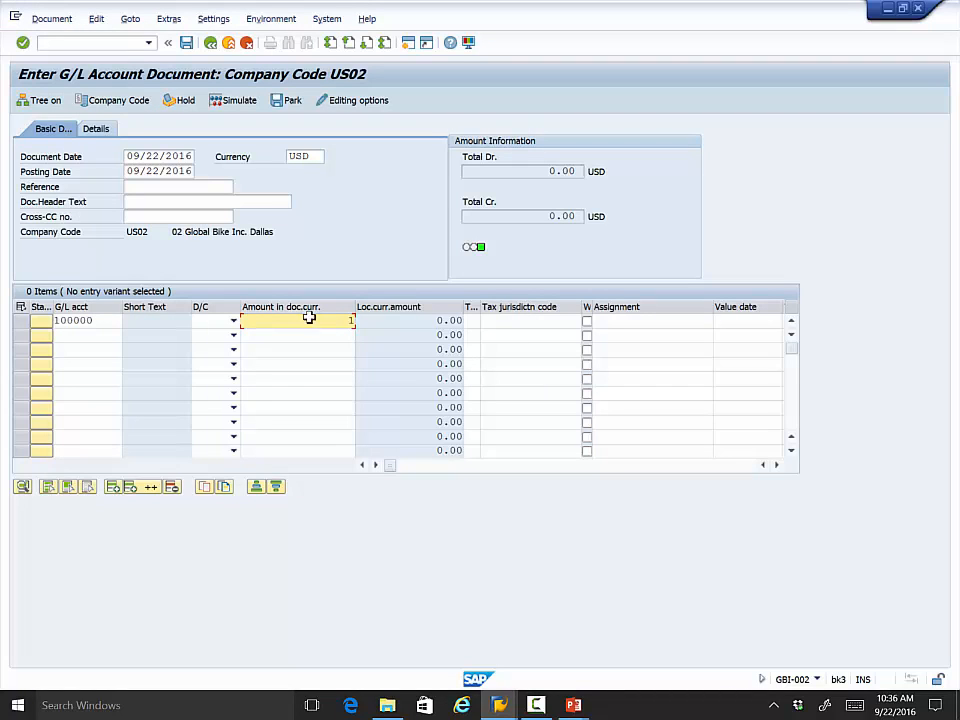
pyautogui.click(233, 321)
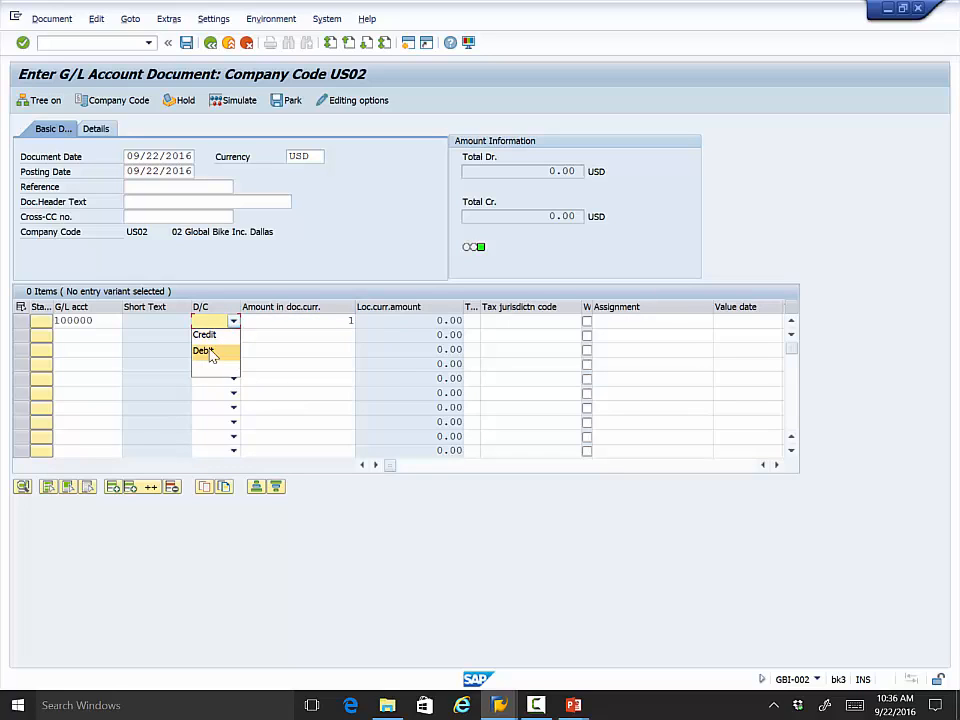
pyautogui.click(220, 352)
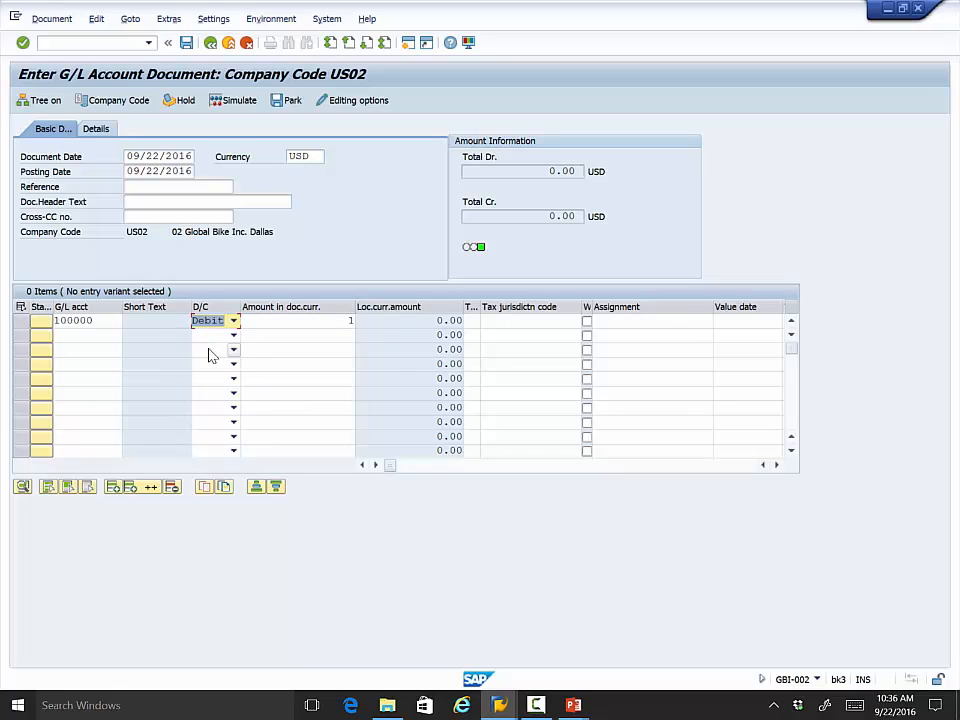
# - Look up G/L account 300400 (Payables-Short-Term Notes) for the second line item, with the account list sorted by long text
pyautogui.click(96, 336)
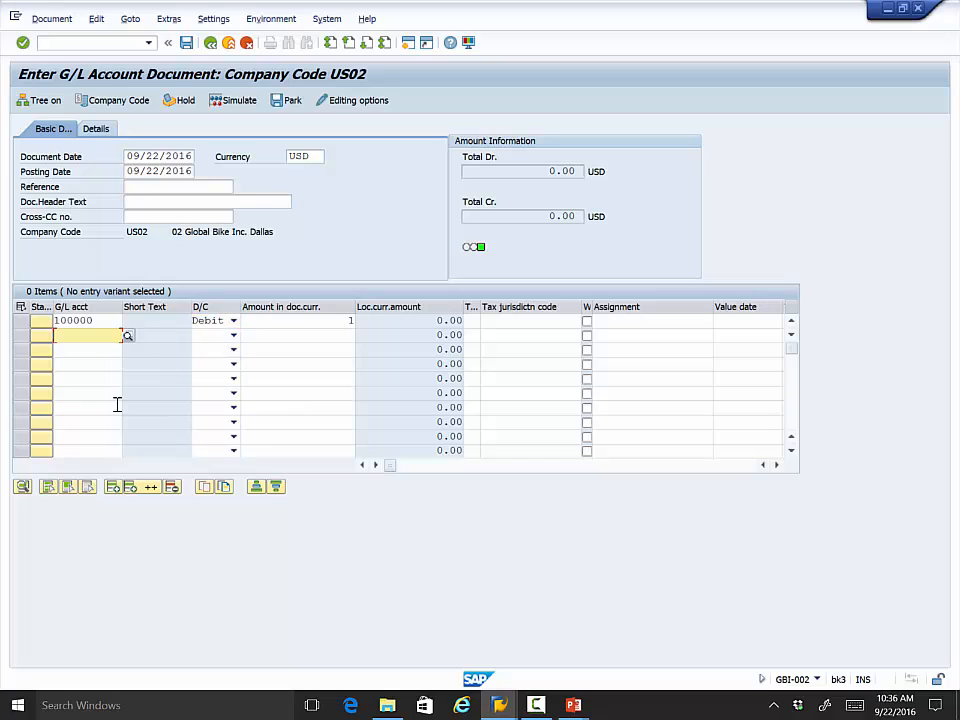
pyautogui.click(125, 338)
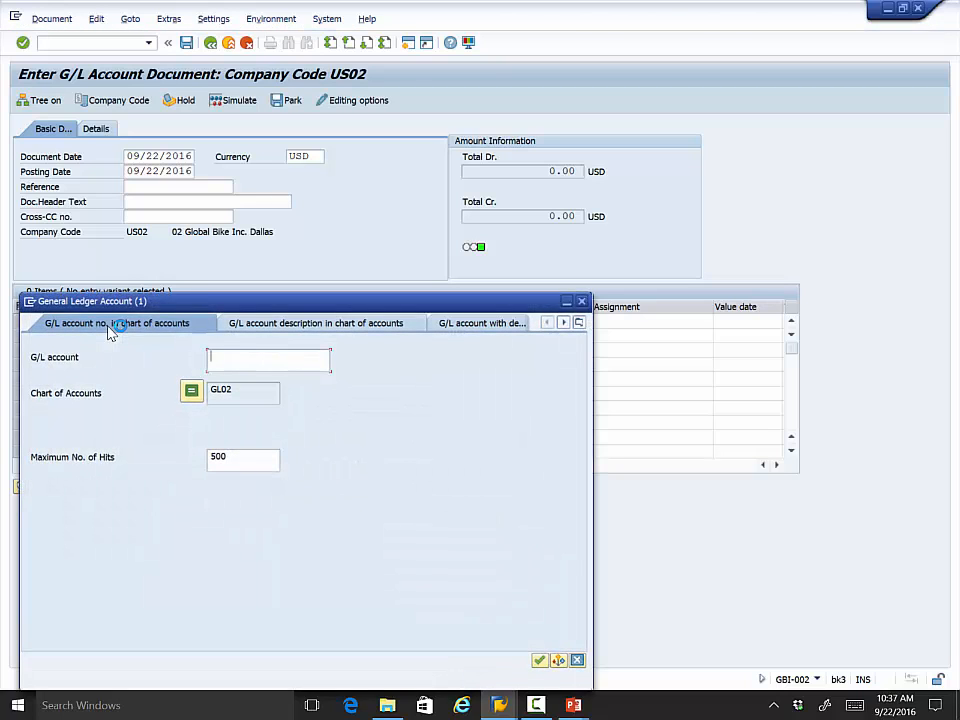
pyautogui.click(539, 661)
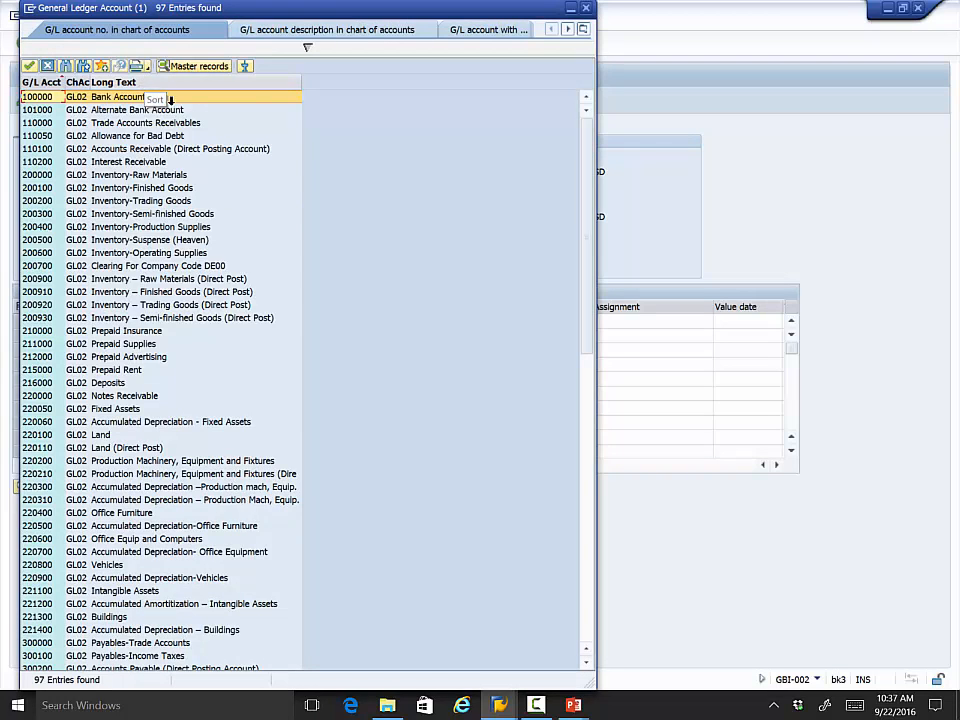
pyautogui.click(142, 83)
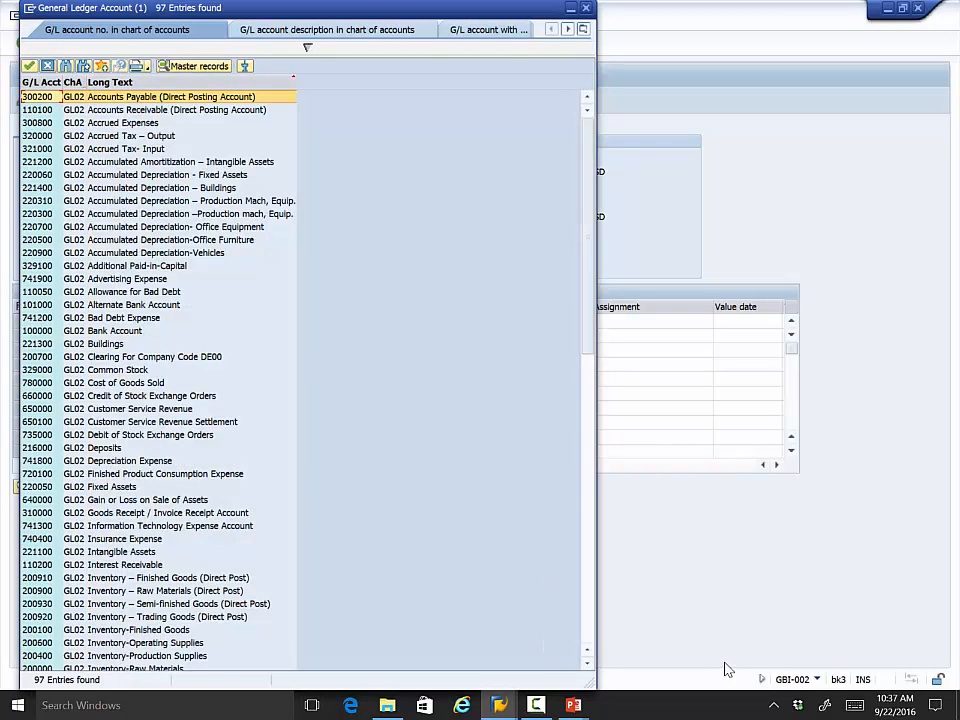
pyautogui.click(591, 624)
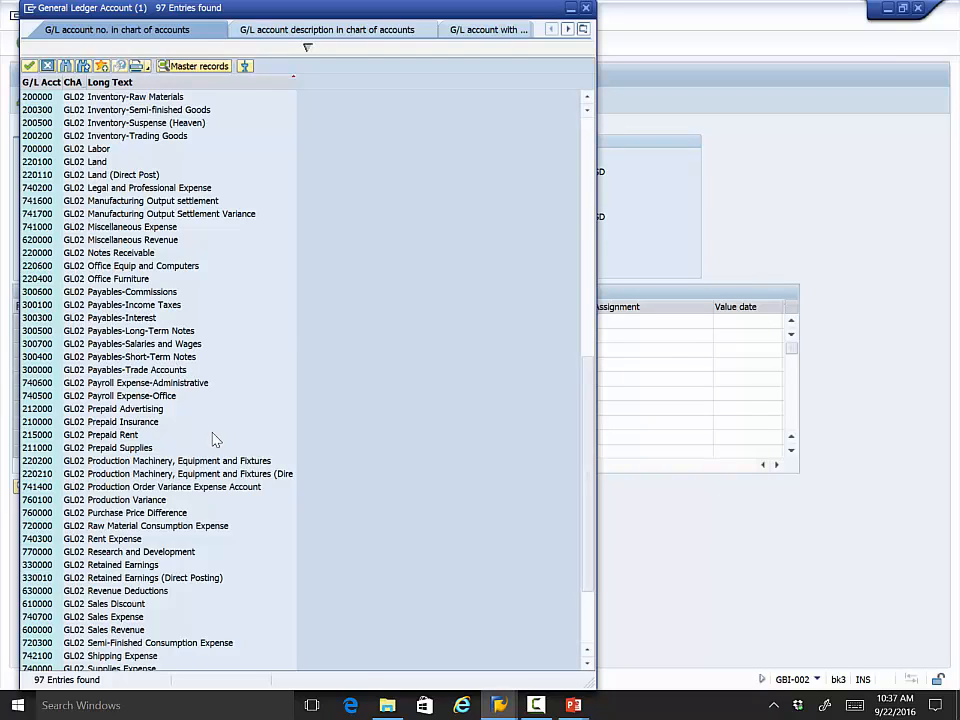
pyautogui.click(177, 362)
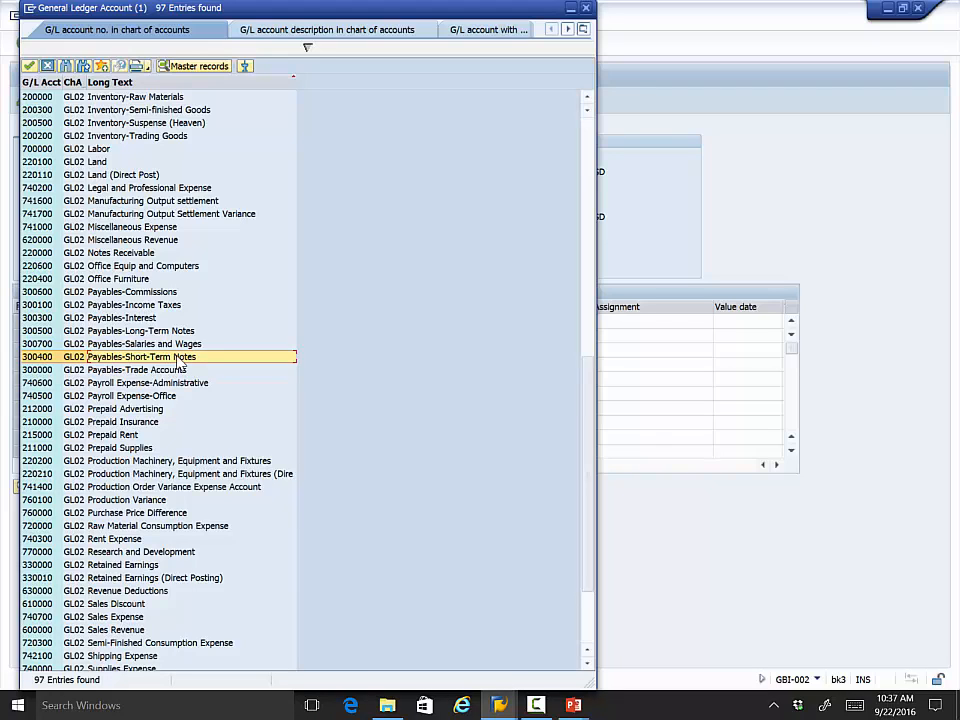
pyautogui.press('Return')
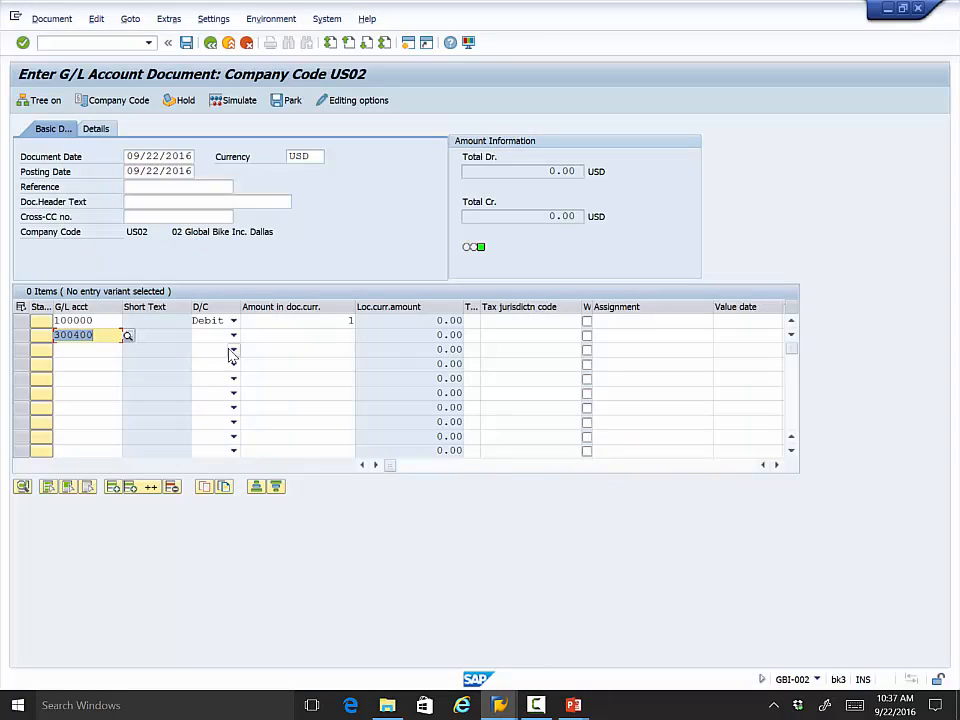
# - Set the short-term notes payable line to a credit of 10 and try to post the document
pyautogui.click(205, 336)
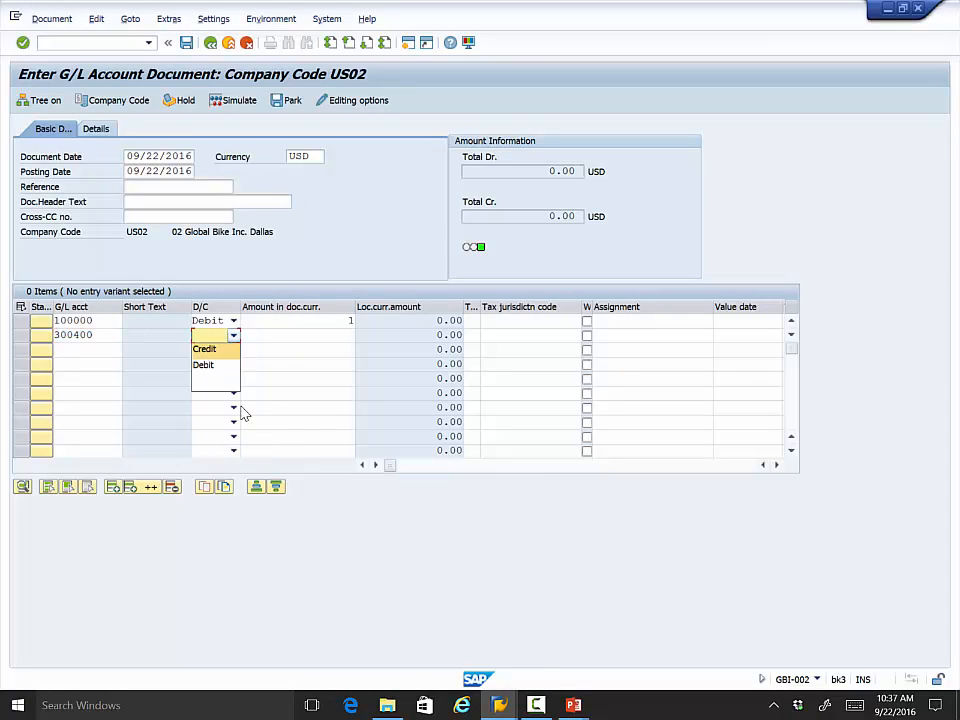
pyautogui.click(205, 349)
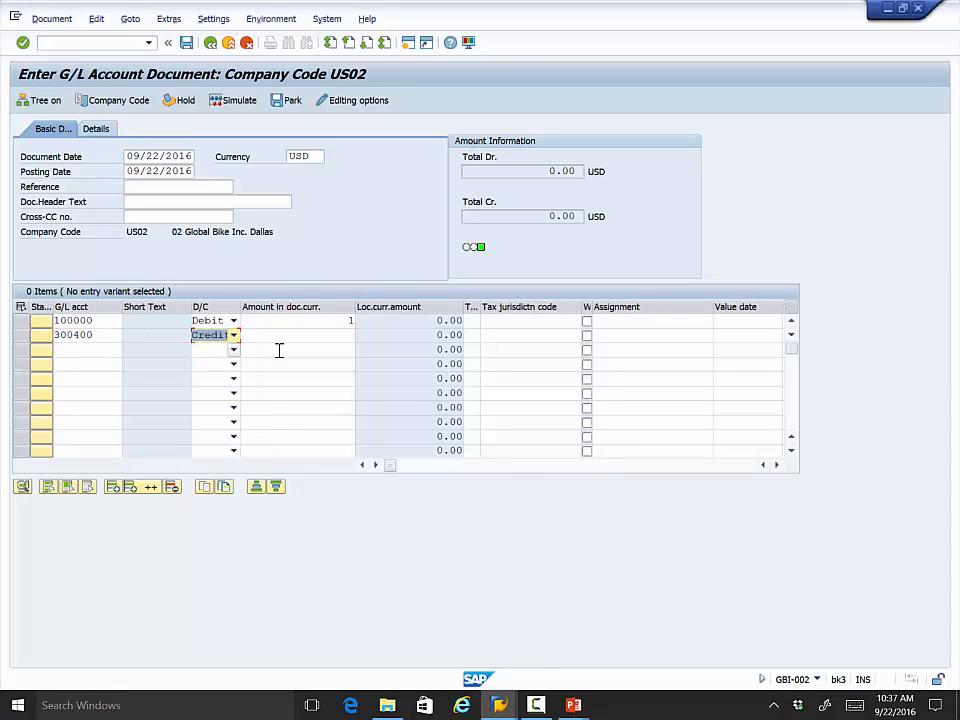
pyautogui.click(343, 340)
pyautogui.write('1')
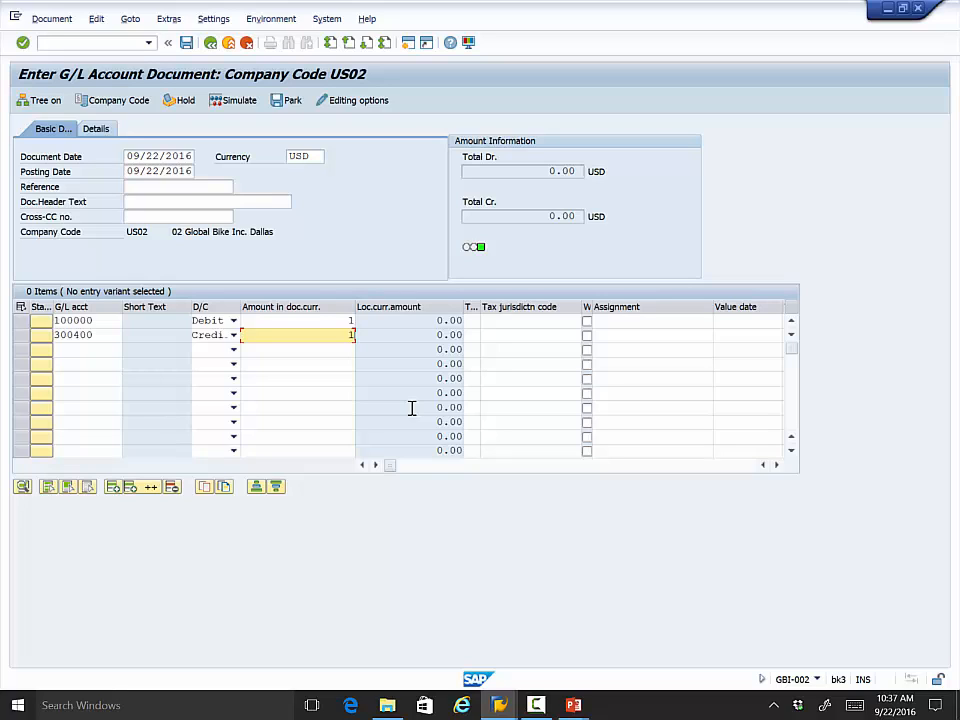
pyautogui.write('0')
pyautogui.press('Return')
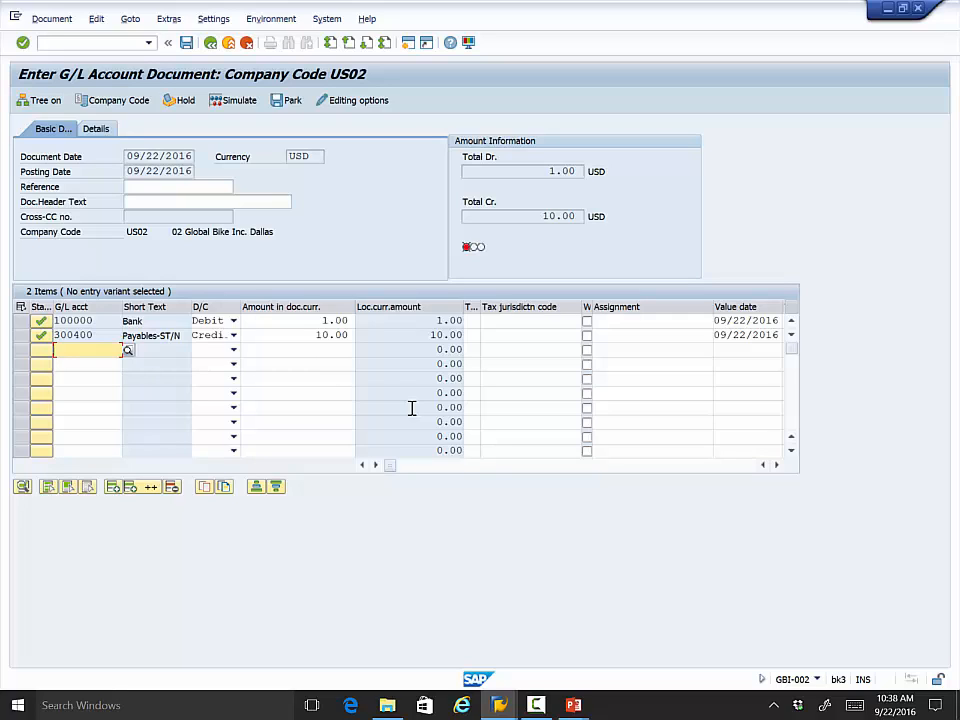
pyautogui.click(186, 42)
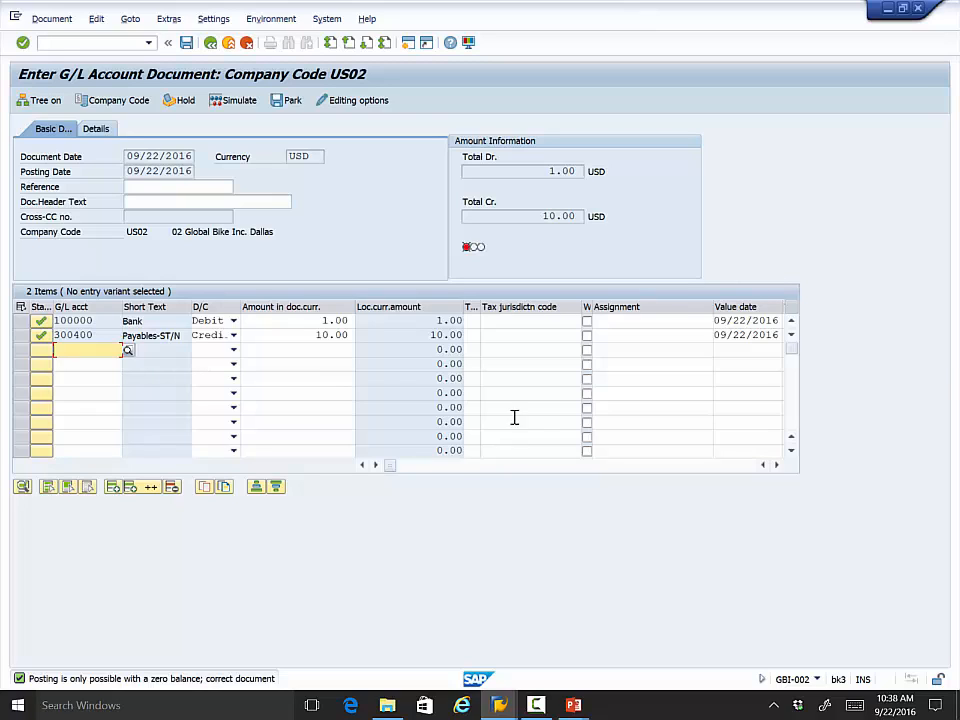
# - Set the credit line's amount to 1 and post the document
pyautogui.moveTo(314, 337); pyautogui.dragTo(400, 345)
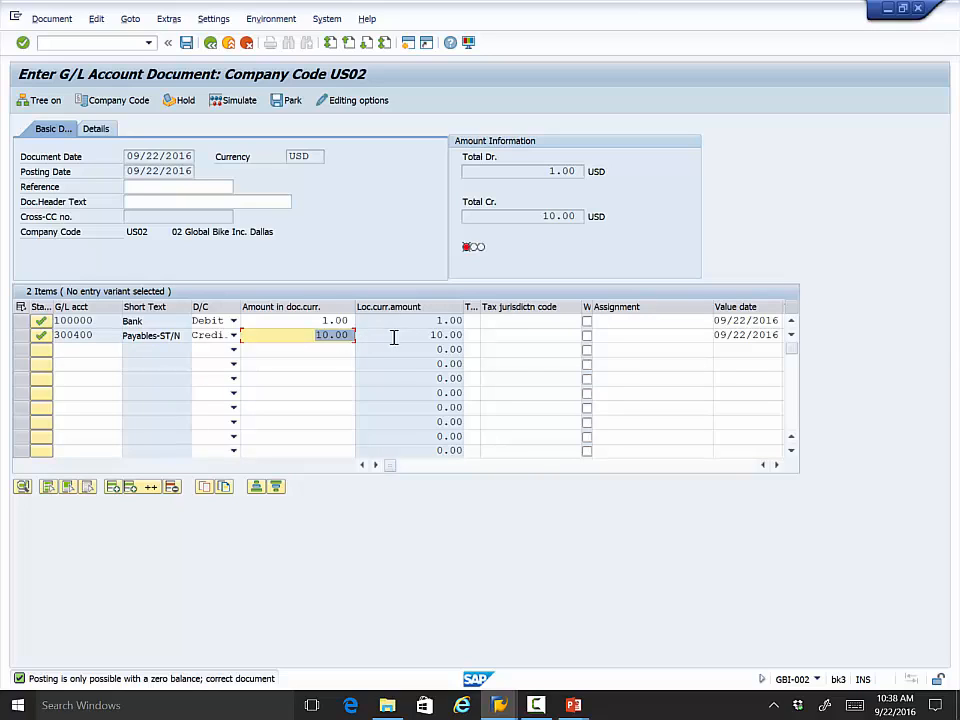
pyautogui.press('Delete')
pyautogui.write('1')
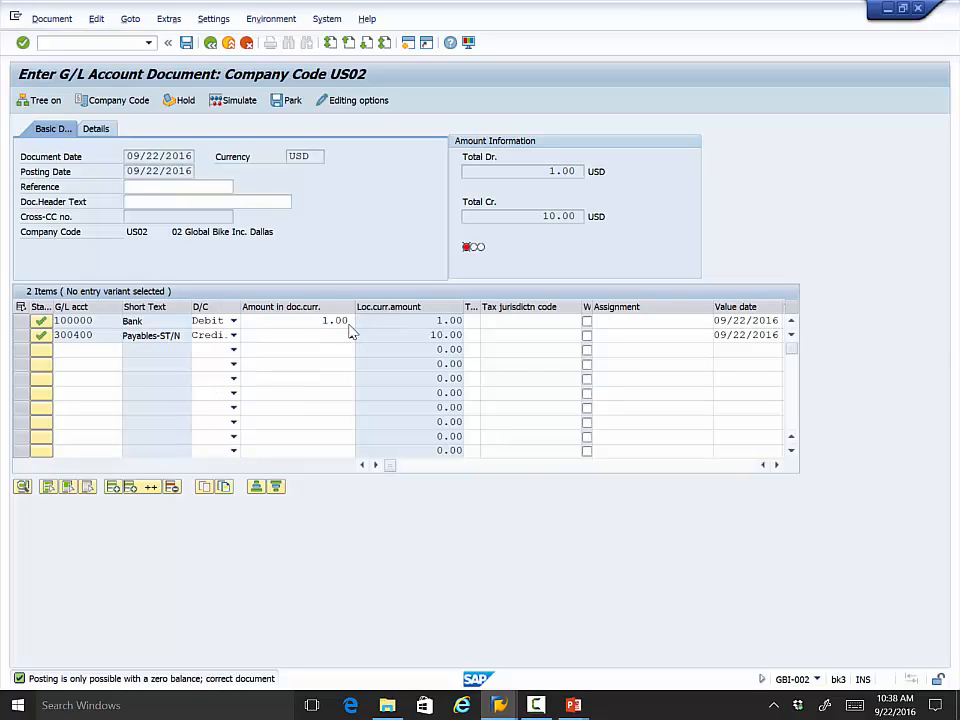
pyautogui.press('Return')
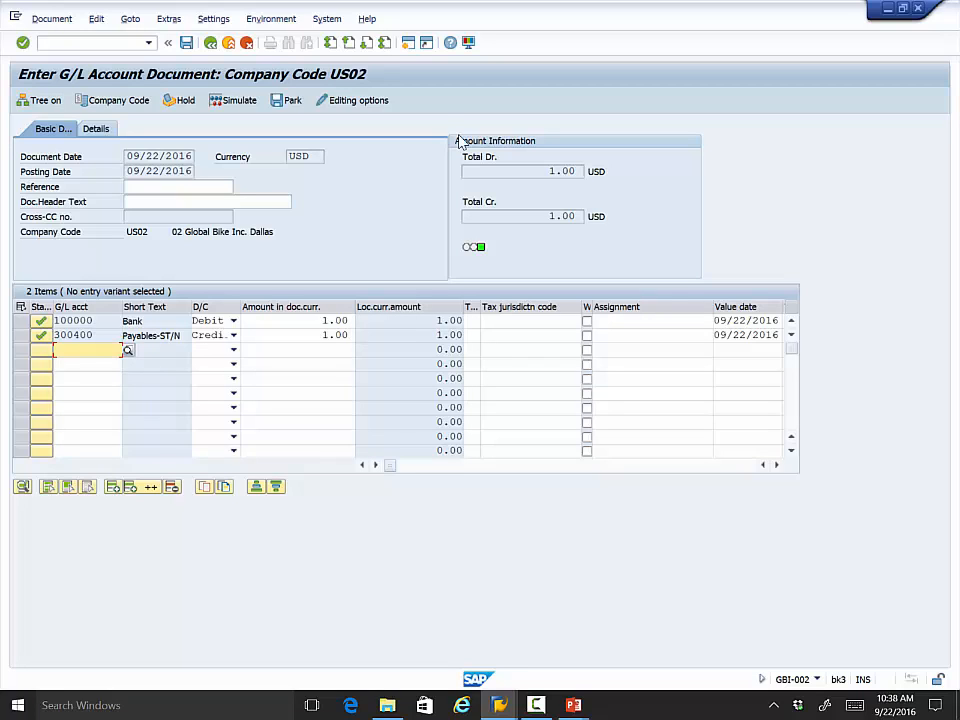
pyautogui.click(187, 43)
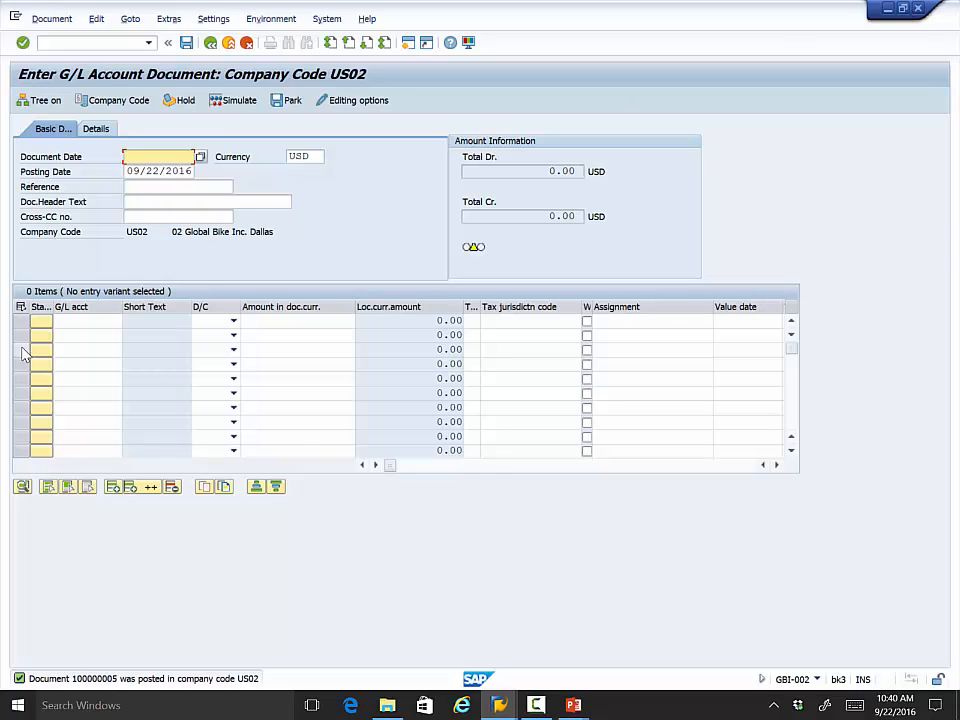
# - Examine the G/L account list sorted by long text from an empty first line item, then close it
pyautogui.click(112, 327)
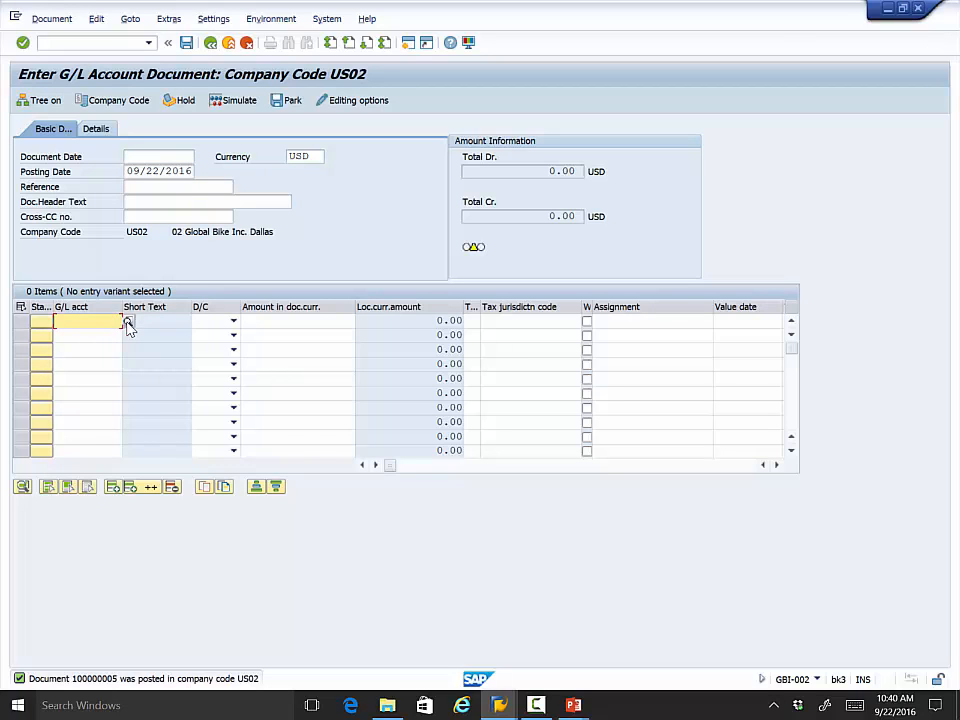
pyautogui.press('F4')
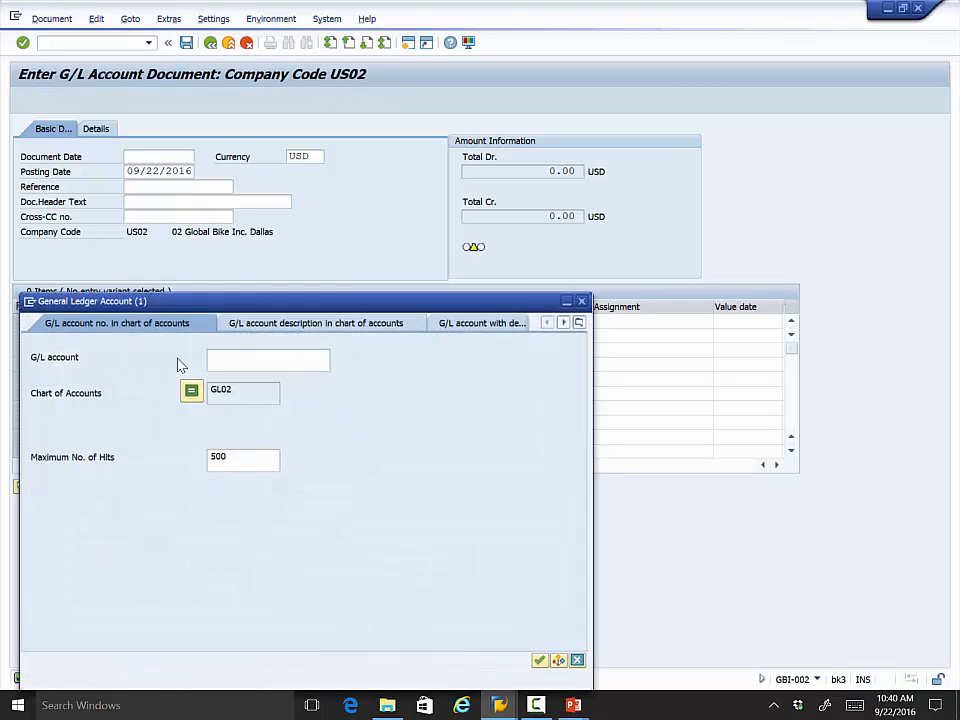
pyautogui.click(539, 661)
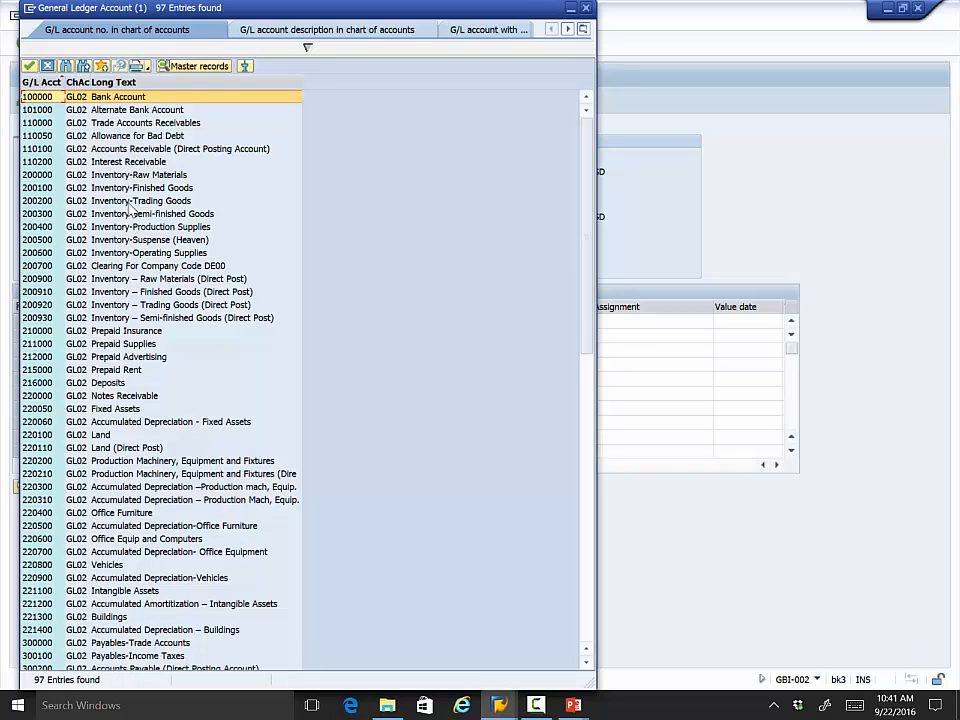
pyautogui.click(120, 82)
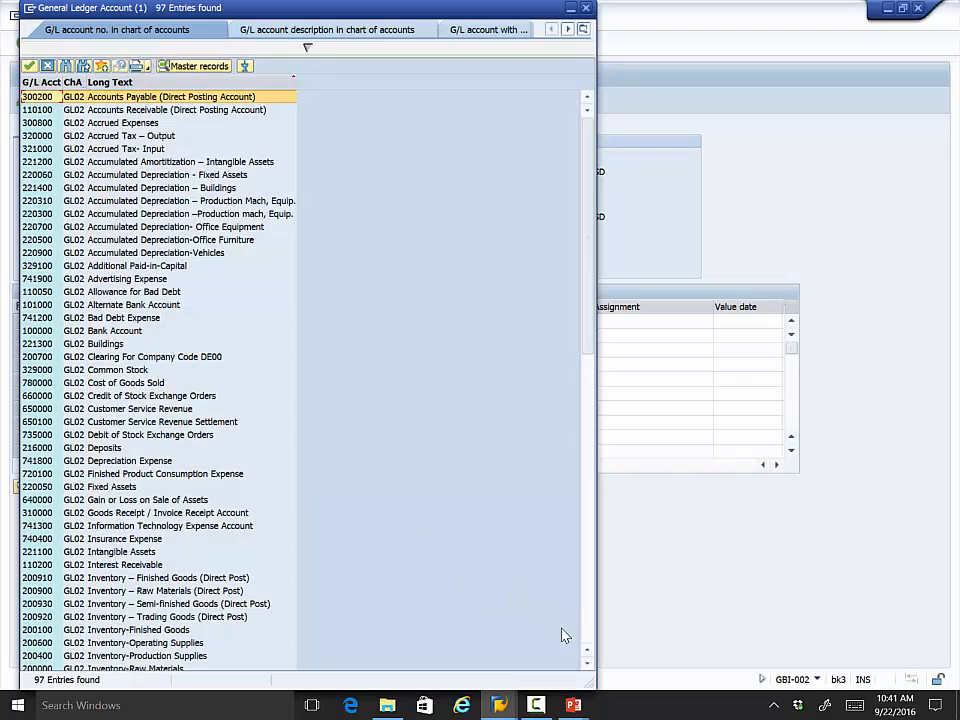
pyautogui.scroll(-3, 587, 660)
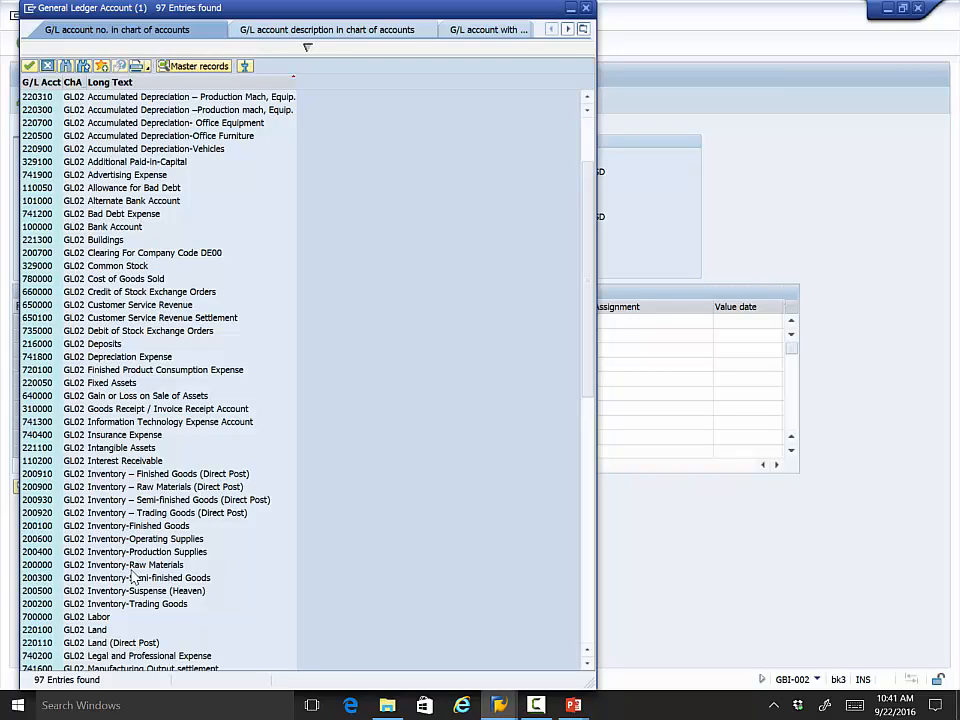
pyautogui.click(588, 635)
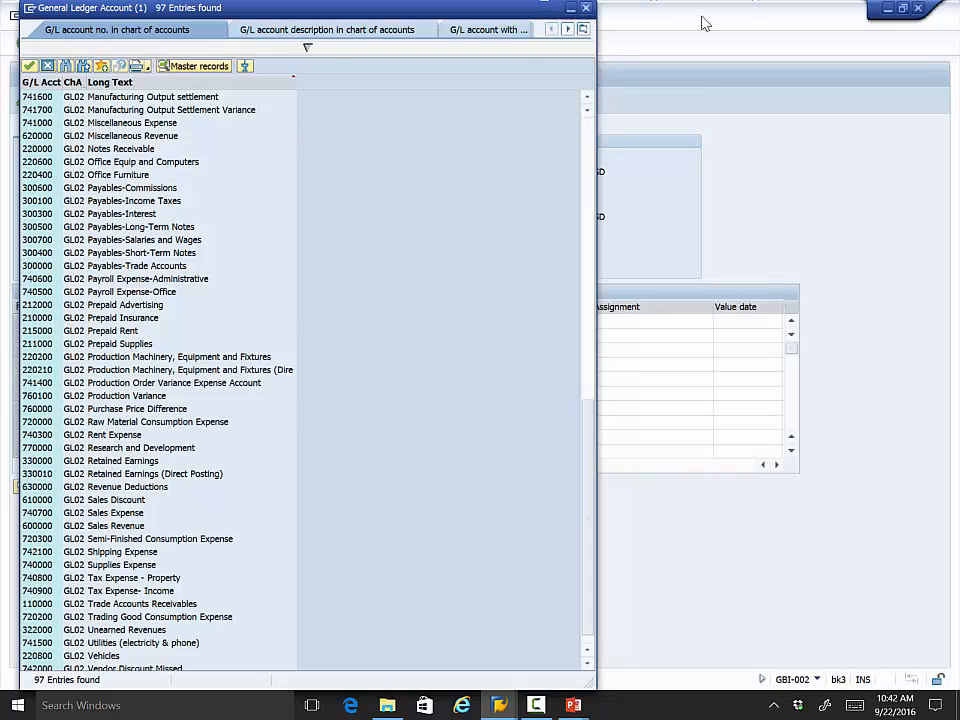
pyautogui.click(585, 8)
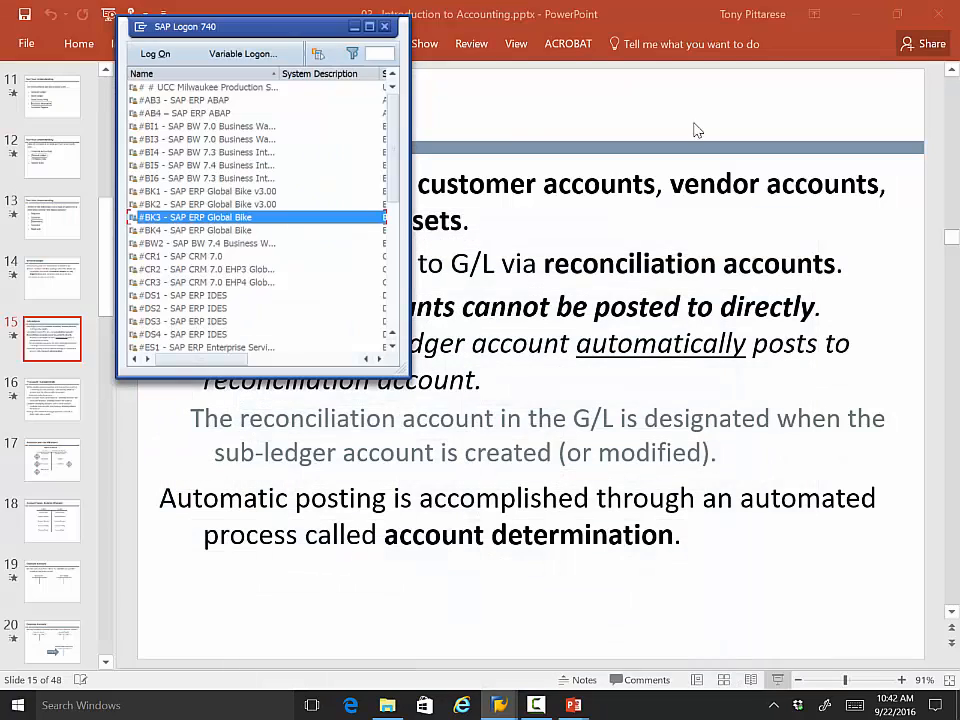
# - Minimize the SAP Logon window and resume the PowerPoint slide show at the example scenario
pyautogui.click(356, 26)
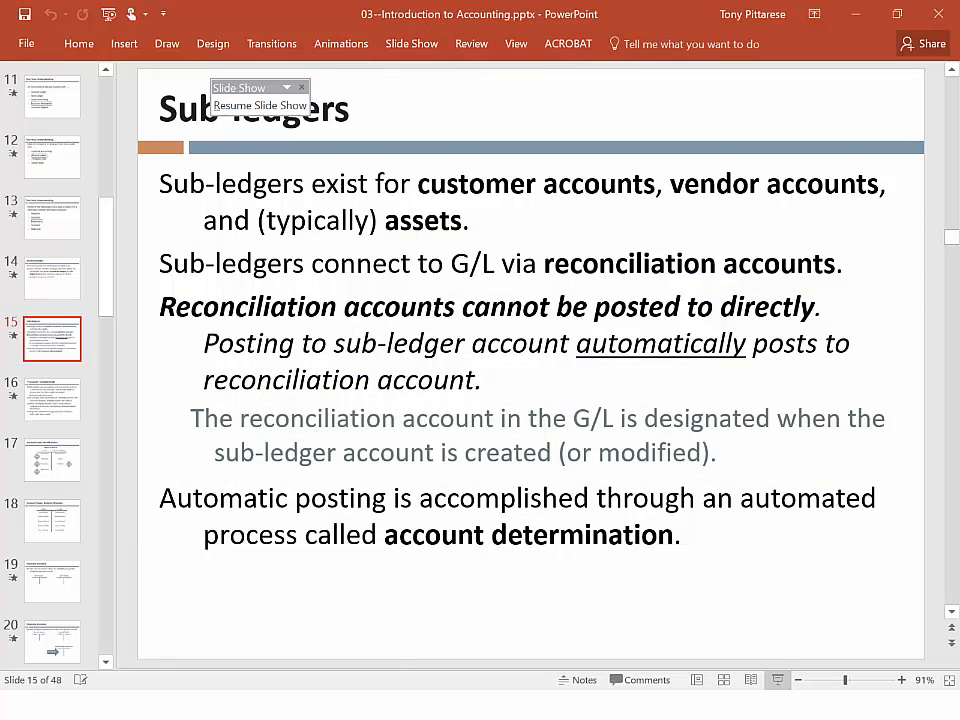
pyautogui.click(378, 616)
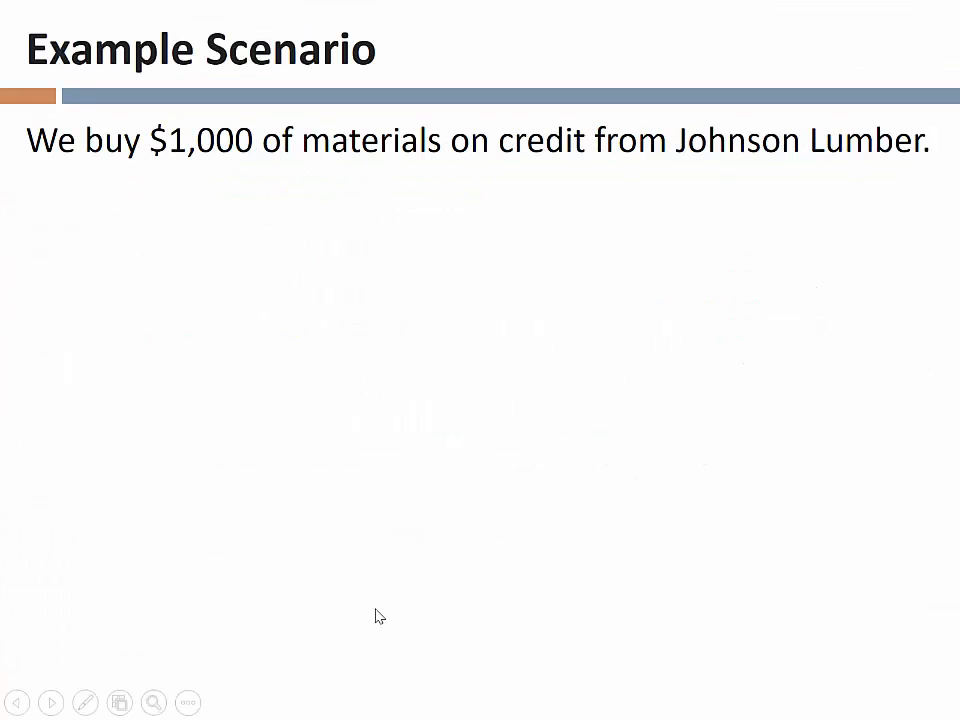